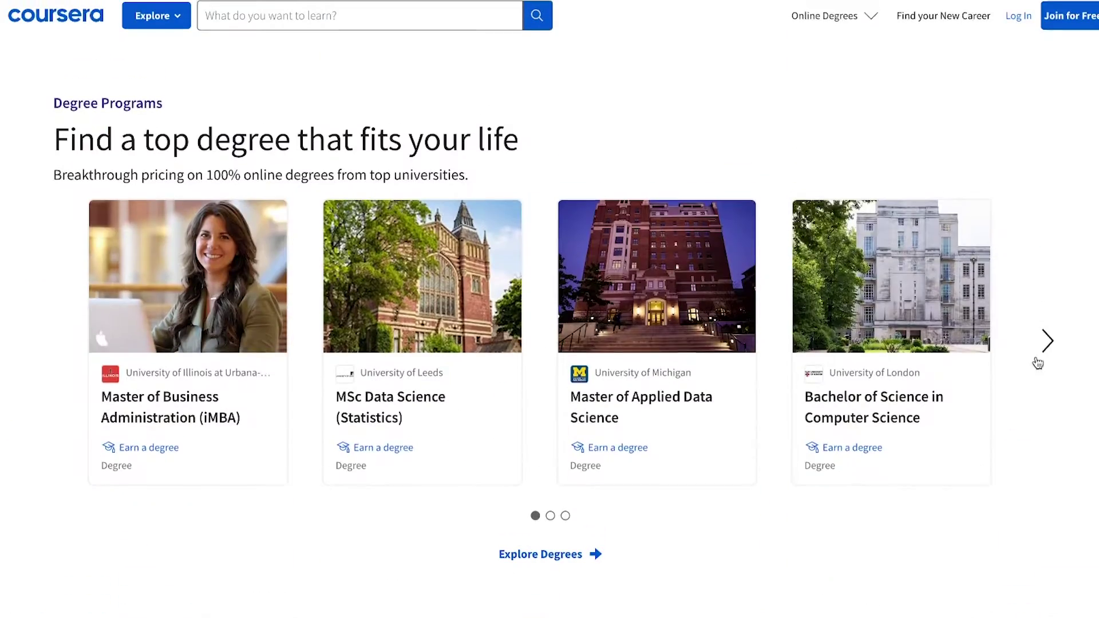
Advance the degree carousel to the next set of programs
{"action": "left_click", "coordinate": [1046, 347]}
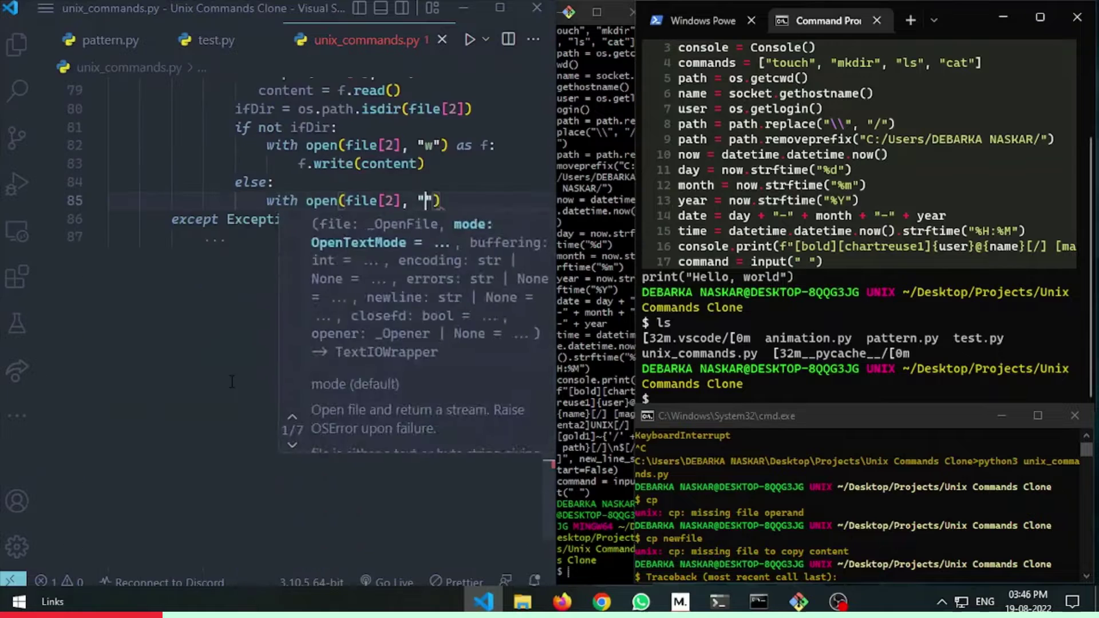
{"action": "type", "text": "a\"):"}
Complete line 85 as with open(file[2], "a") as f: and begin the indented body
{"action": "key", "text": "Return"}
{"action": "type", "text": ":"}
{"action": "key", "text": "Return"}
{"action": "type", "text": "f.app"}
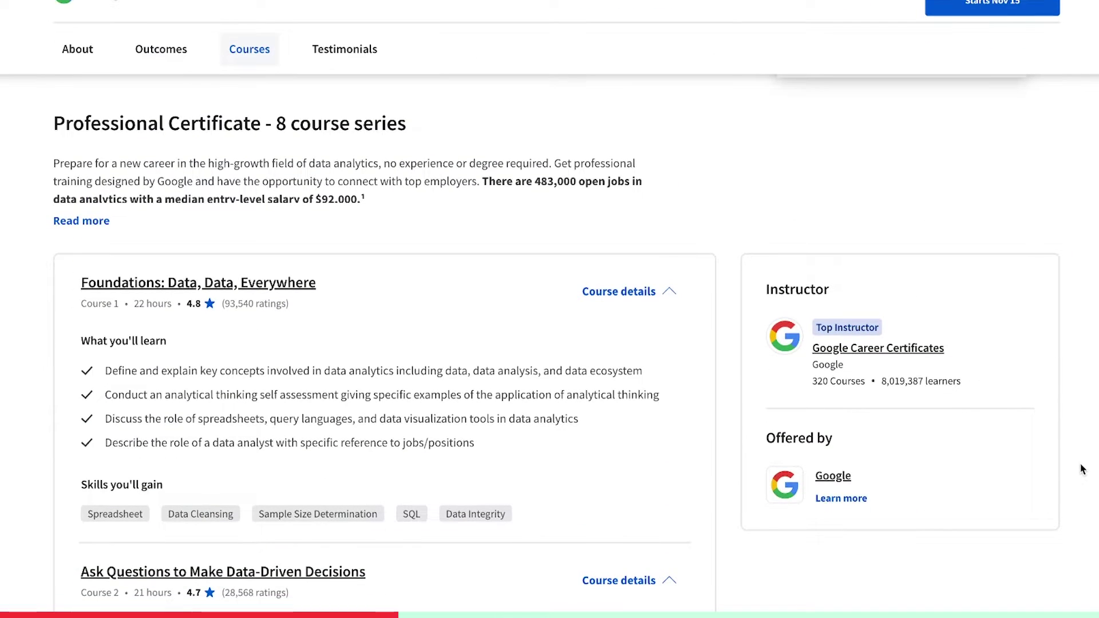
{"action": "scroll", "coordinate": [1083, 469], "scroll_direction": "down", "scroll_amount": 2}
{"action": "scroll", "coordinate": [1082, 469], "scroll_direction": "down", "scroll_amount": 2}
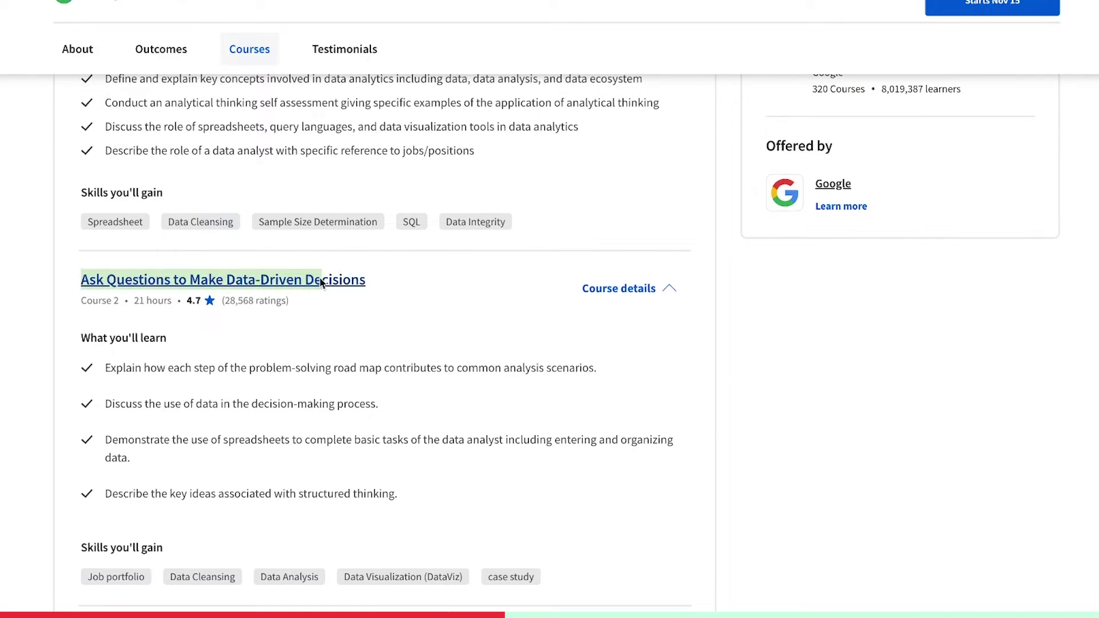
{"action": "scroll", "coordinate": [322, 283], "scroll_direction": "down", "scroll_amount": 5}
{"action": "scroll", "coordinate": [285, 241], "scroll_direction": "down", "scroll_amount": 4}
{"action": "scroll", "coordinate": [310, 241], "scroll_direction": "down", "scroll_amount": 3}
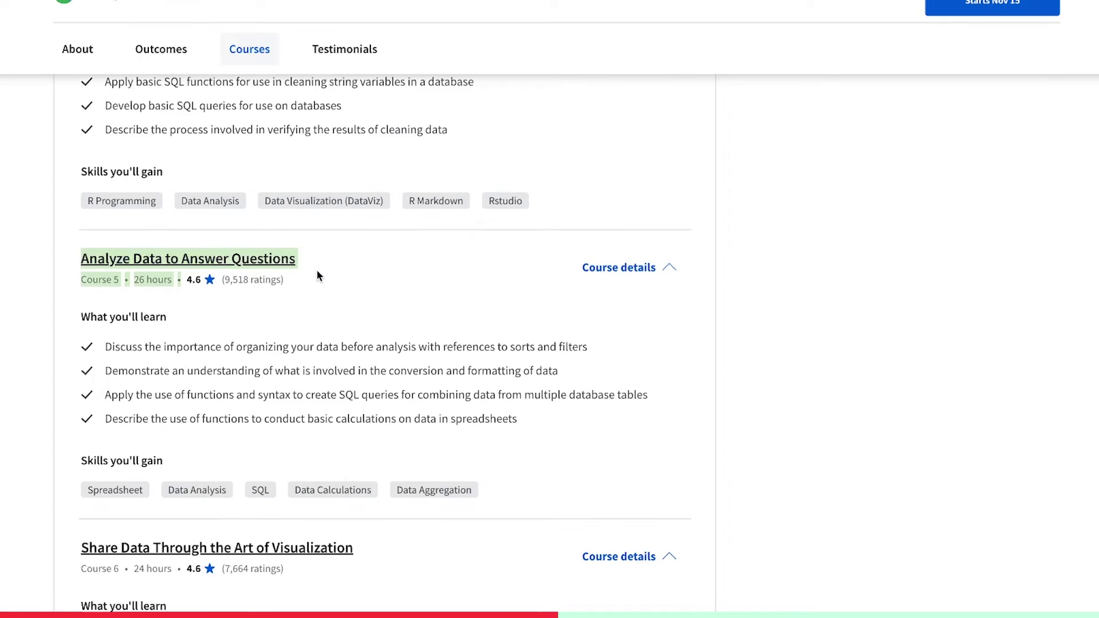
{"action": "scroll", "coordinate": [316, 269], "scroll_direction": "down", "scroll_amount": 5}
{"action": "scroll", "coordinate": [364, 238], "scroll_direction": "down", "scroll_amount": 3}
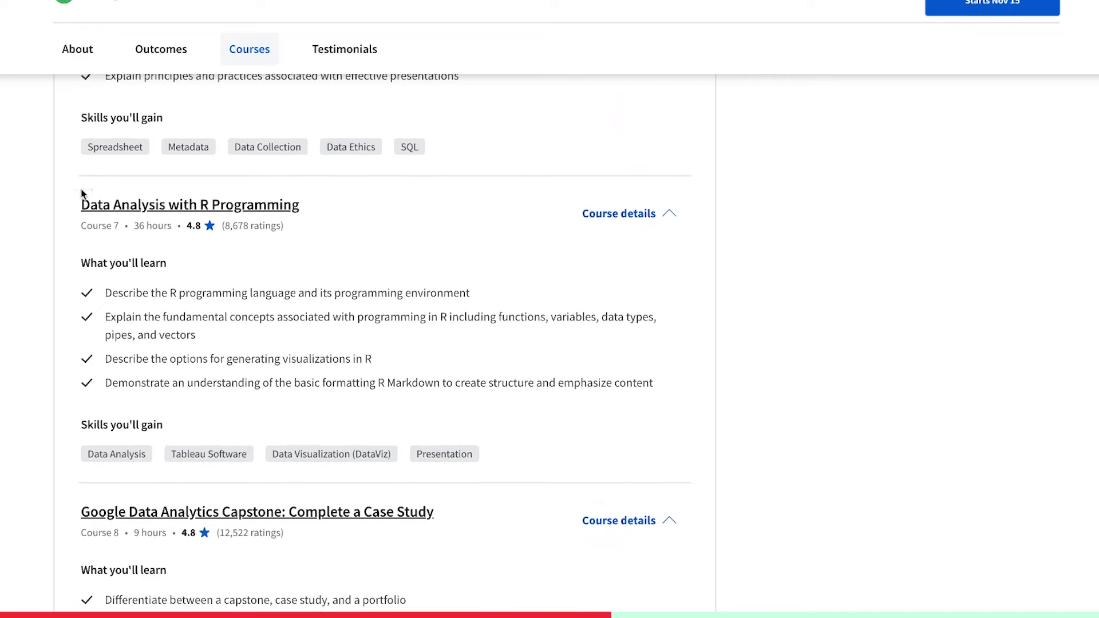
{"action": "scroll", "coordinate": [288, 210], "scroll_direction": "down", "scroll_amount": 3}
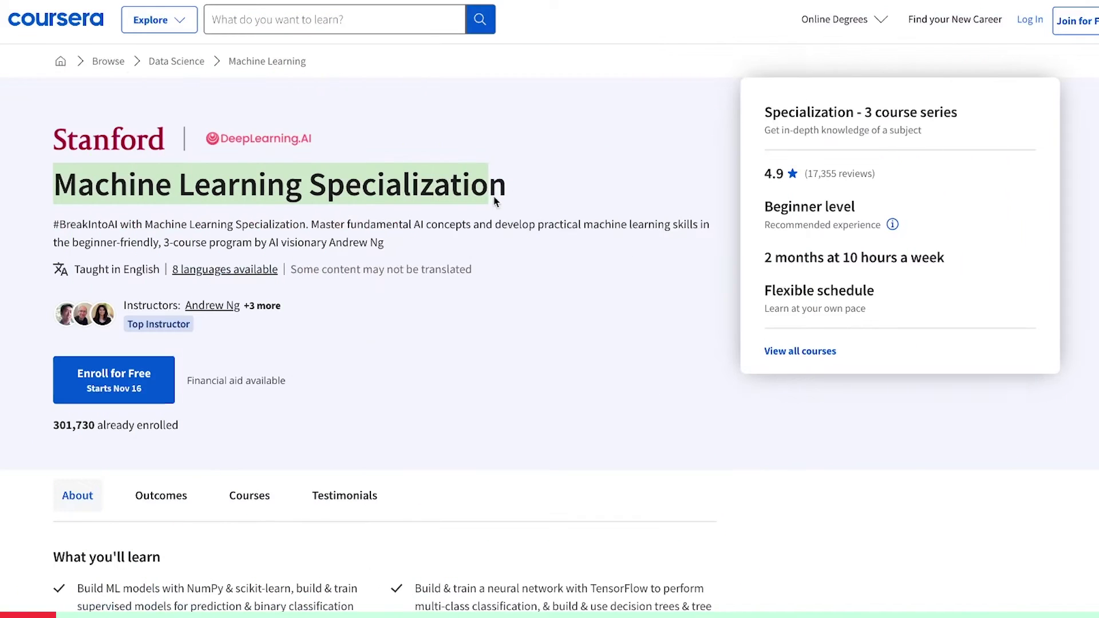
Highlight the specialization's rating, beginner level and 2-months-at-10-hours-weekly duration
{"action": "left_click_drag", "start_coordinate": [764, 173], "coordinate": [821, 172]}
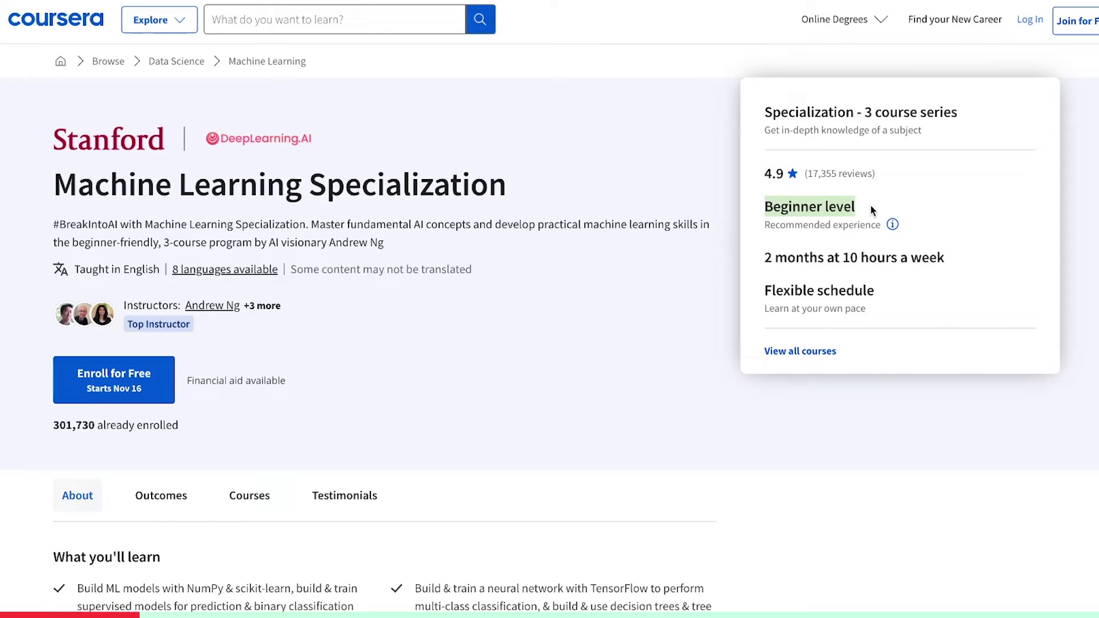
{"action": "left_click_drag", "start_coordinate": [764, 257], "coordinate": [937, 255]}
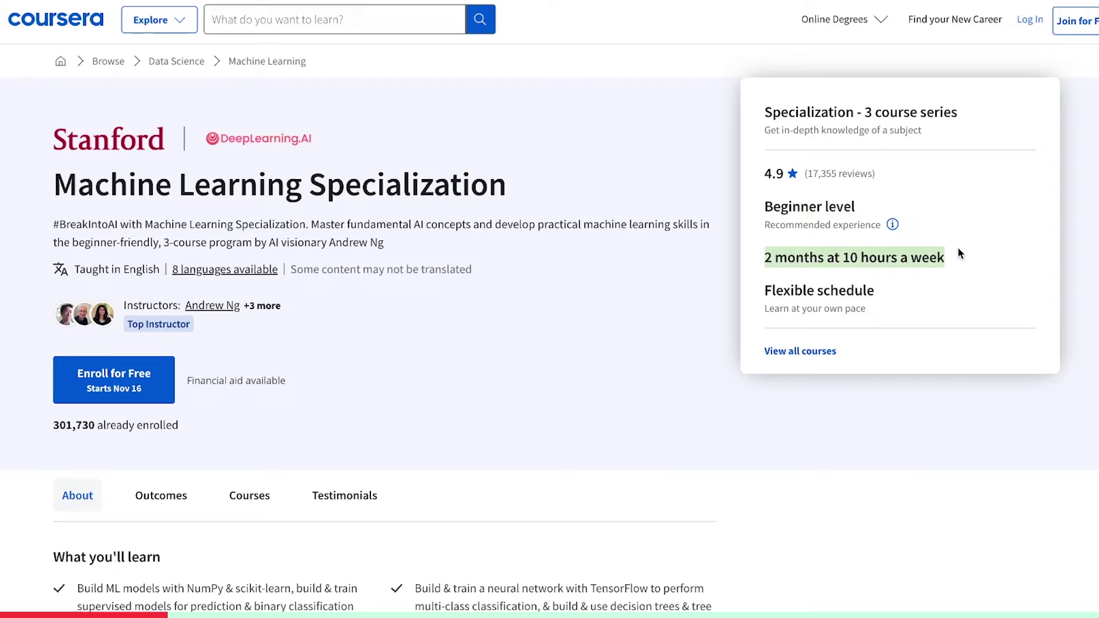